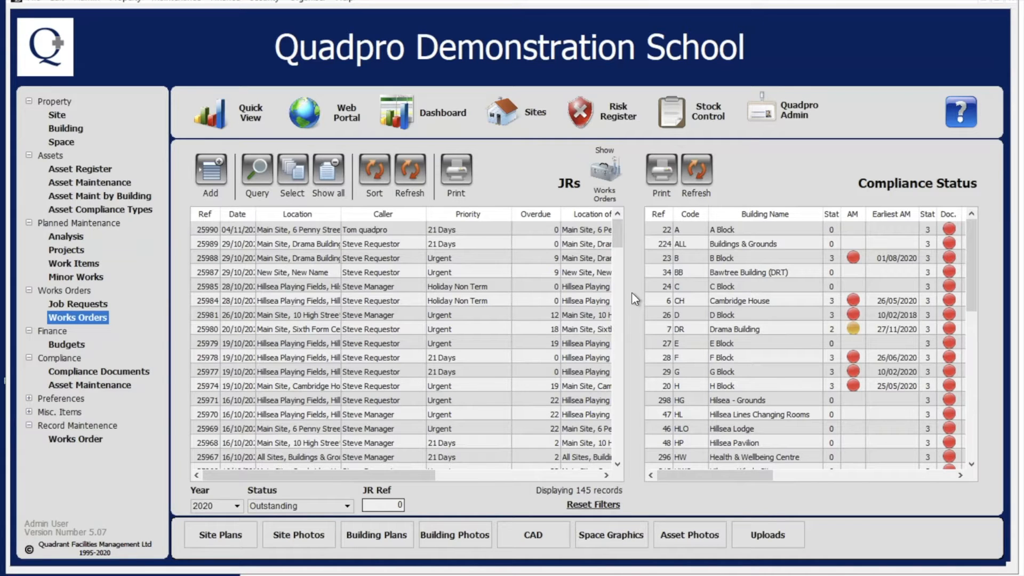
- Start a new record in the Works Orders list and look through its estimates, notes and documents sections
double_click(89, 318)
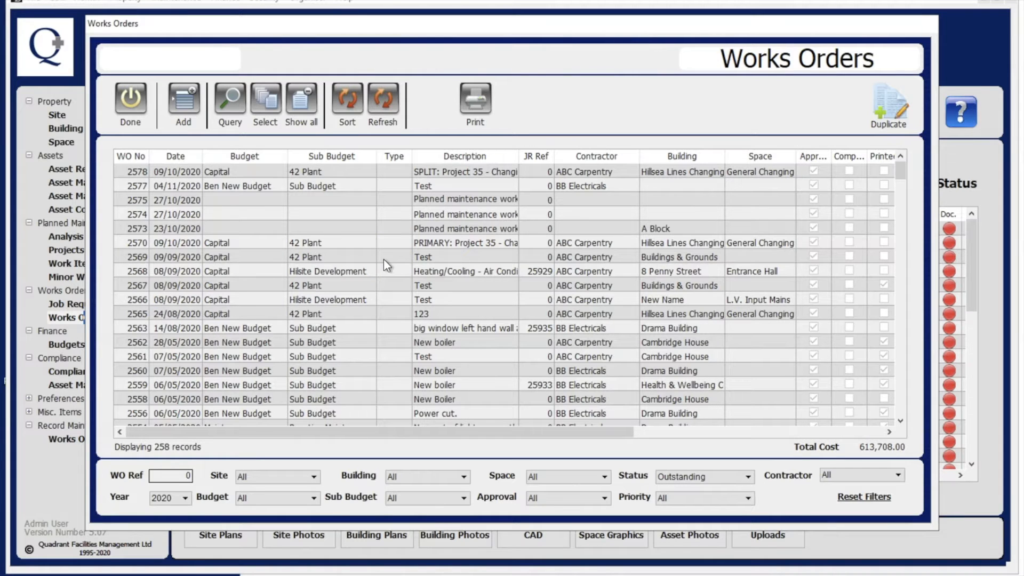
click(183, 102)
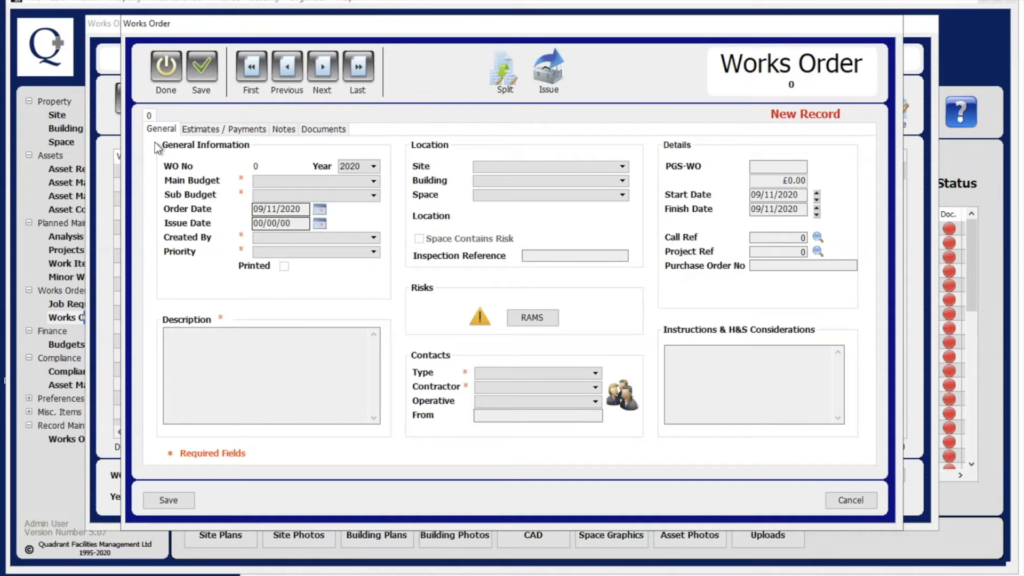
click(202, 130)
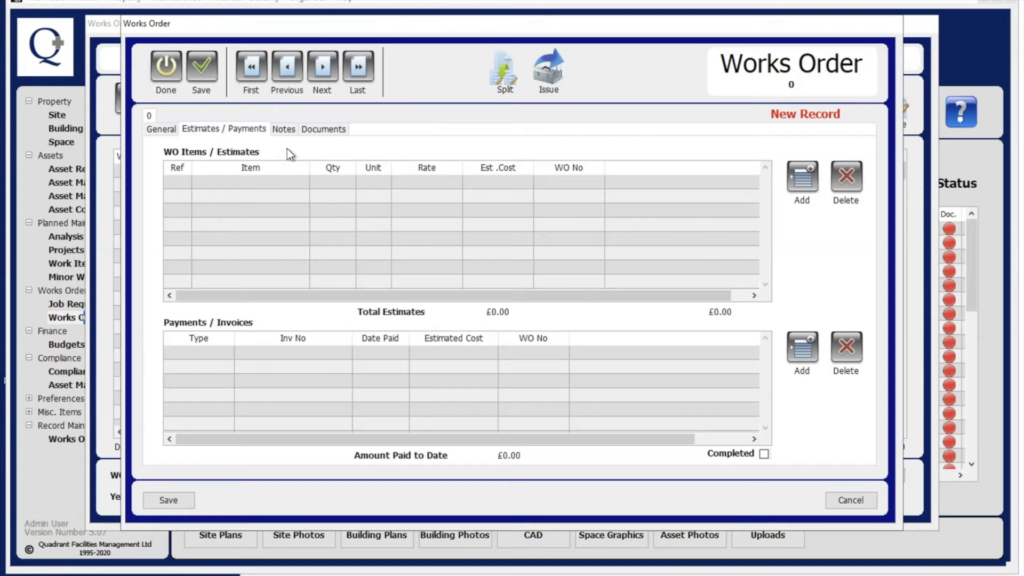
click(285, 131)
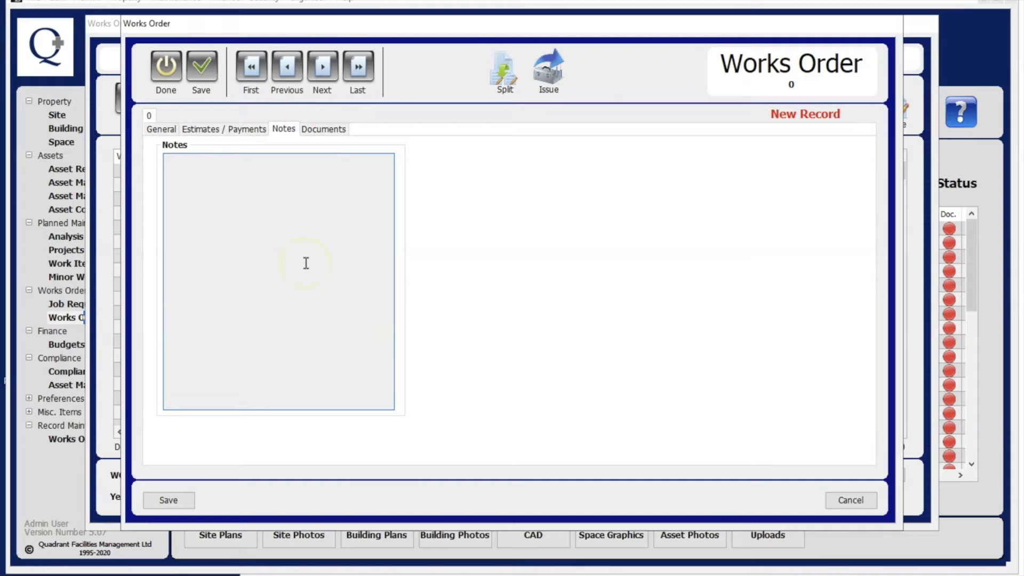
click(326, 130)
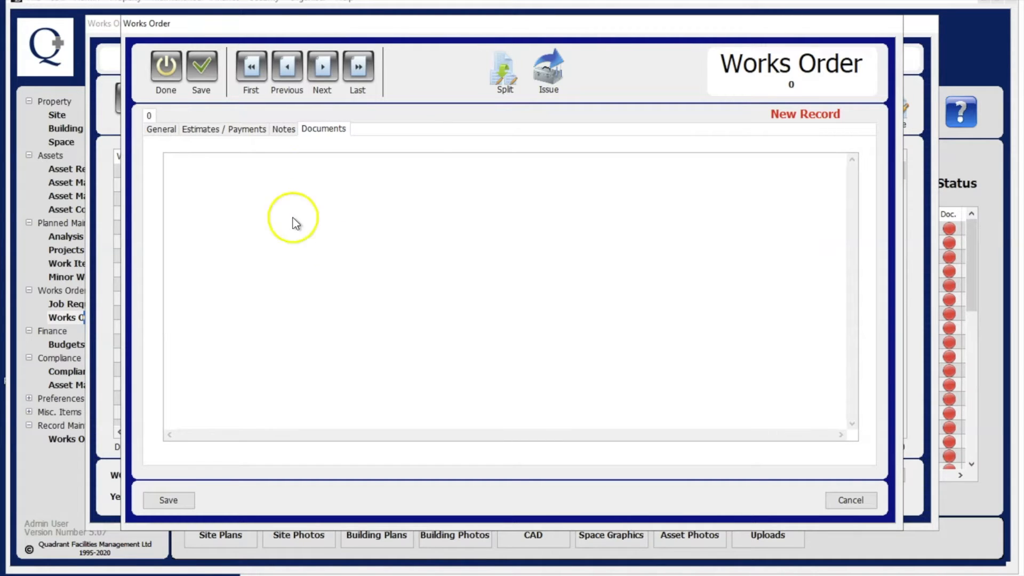
click(167, 129)
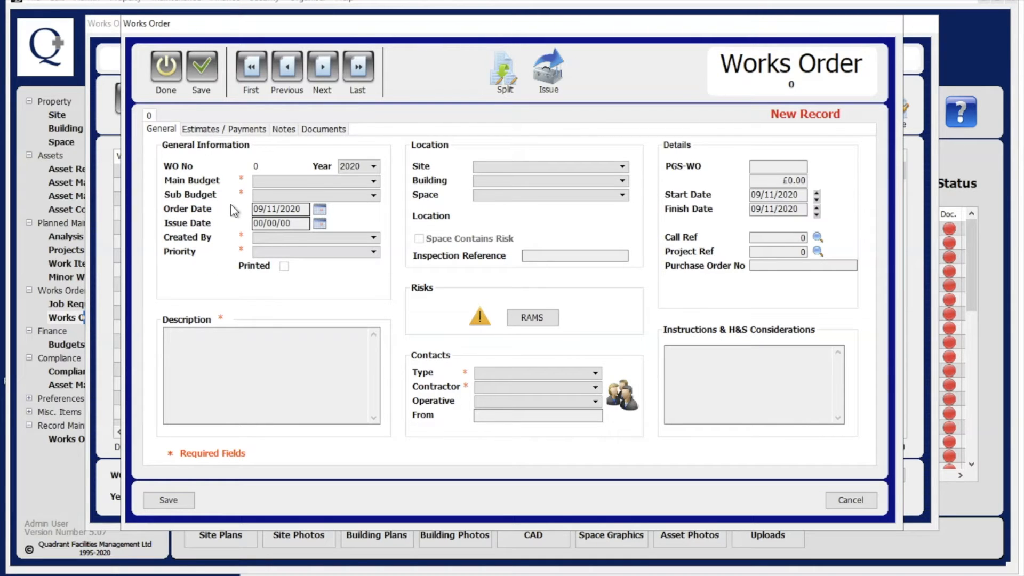
- Set the main budget to Maintenance and the sub budget to Planned Maintenance, accepting the available funds as sufficient
click(273, 181)
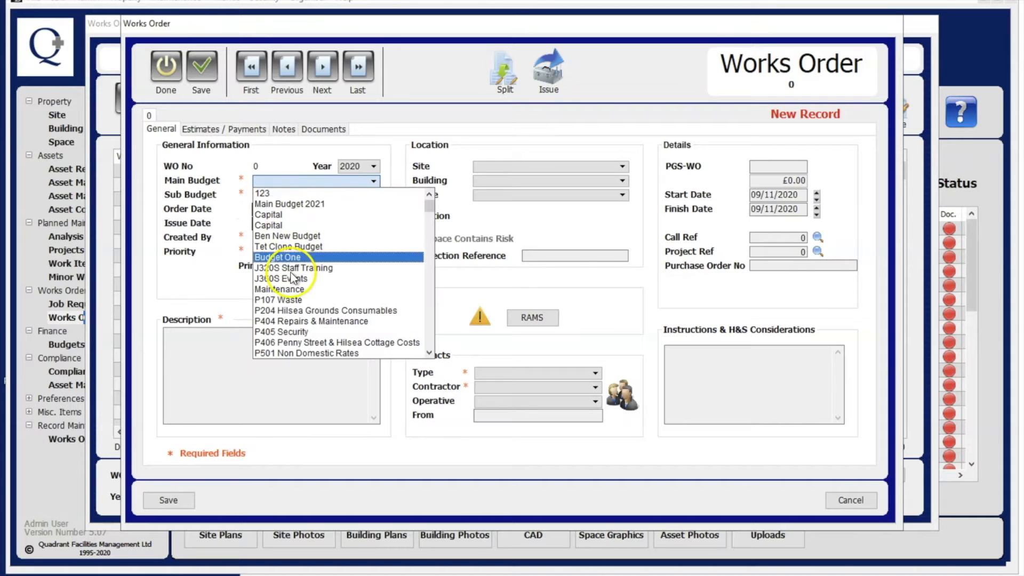
click(287, 288)
click(289, 193)
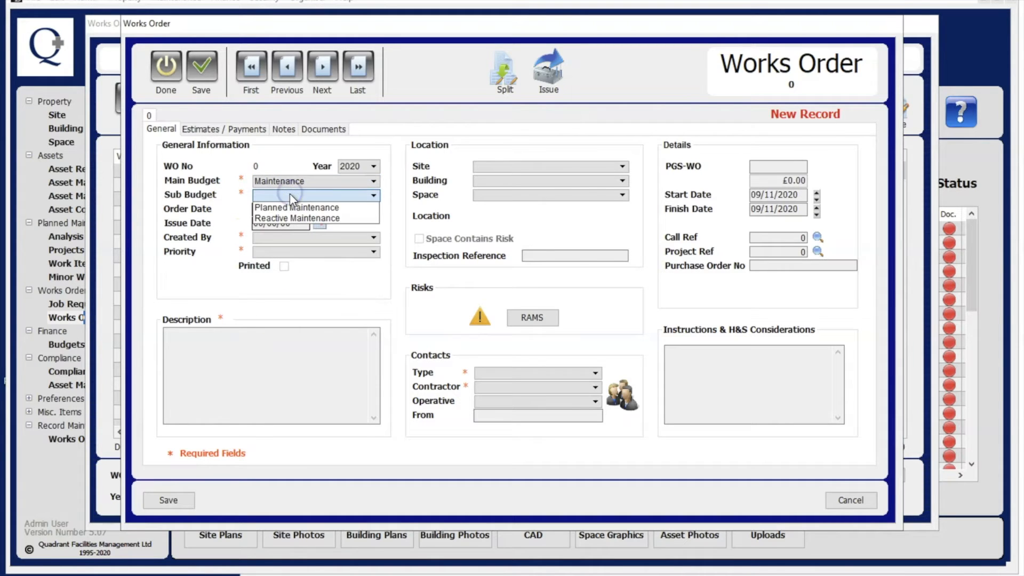
click(293, 209)
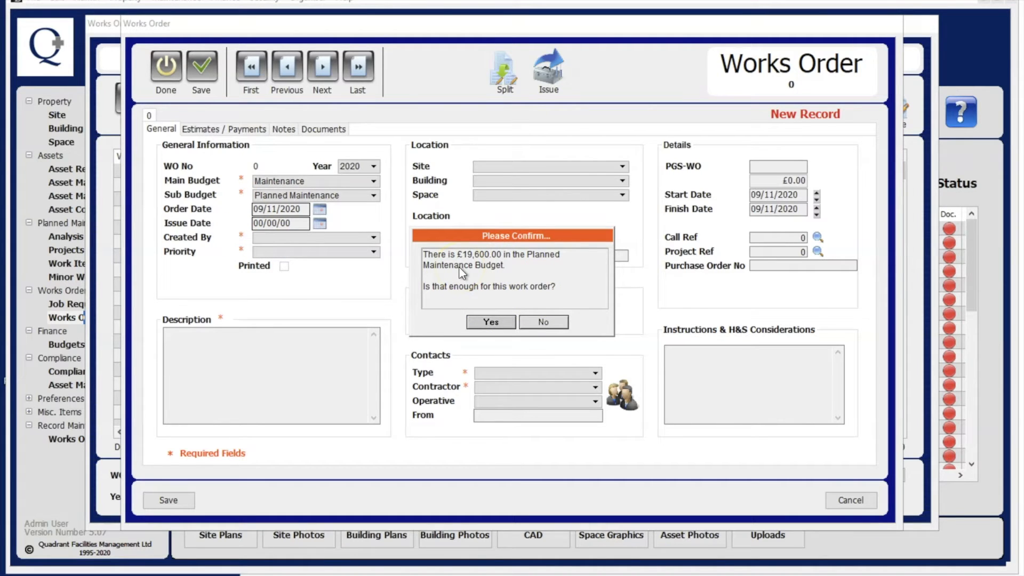
click(485, 319)
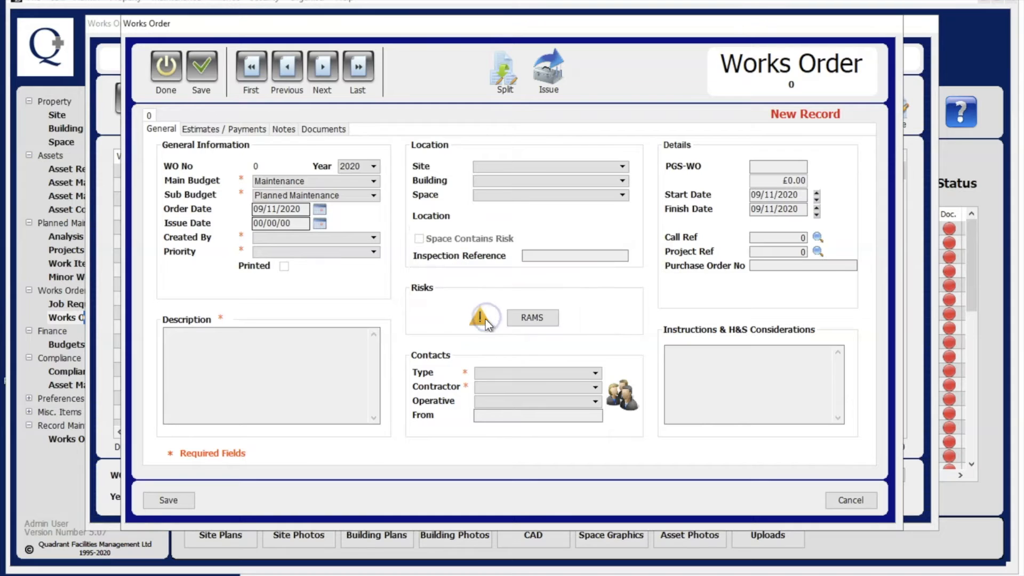
- Choose the manager's entry as the works order's creator and set the priority to 21 Days
click(350, 235)
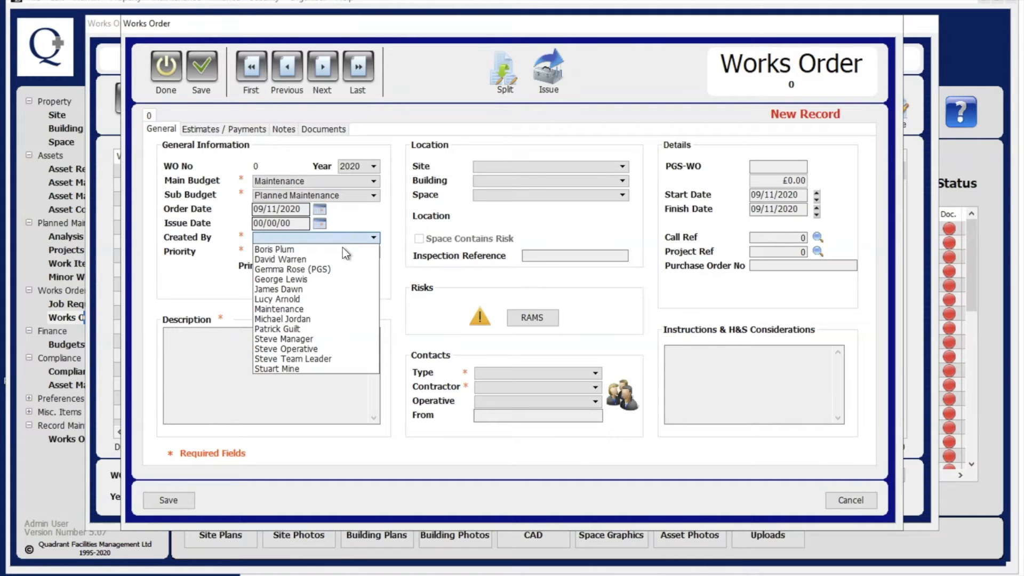
click(308, 339)
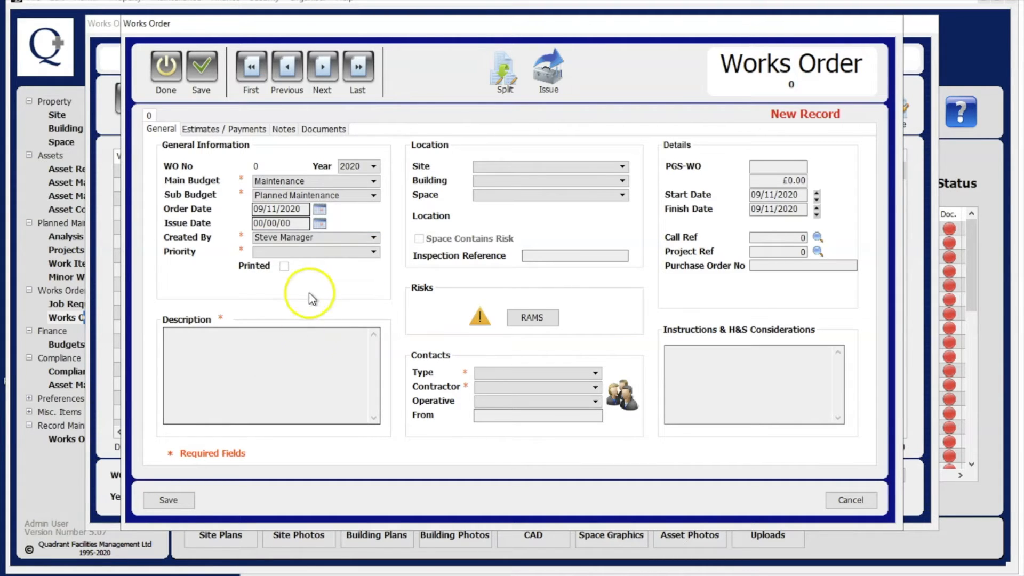
click(309, 253)
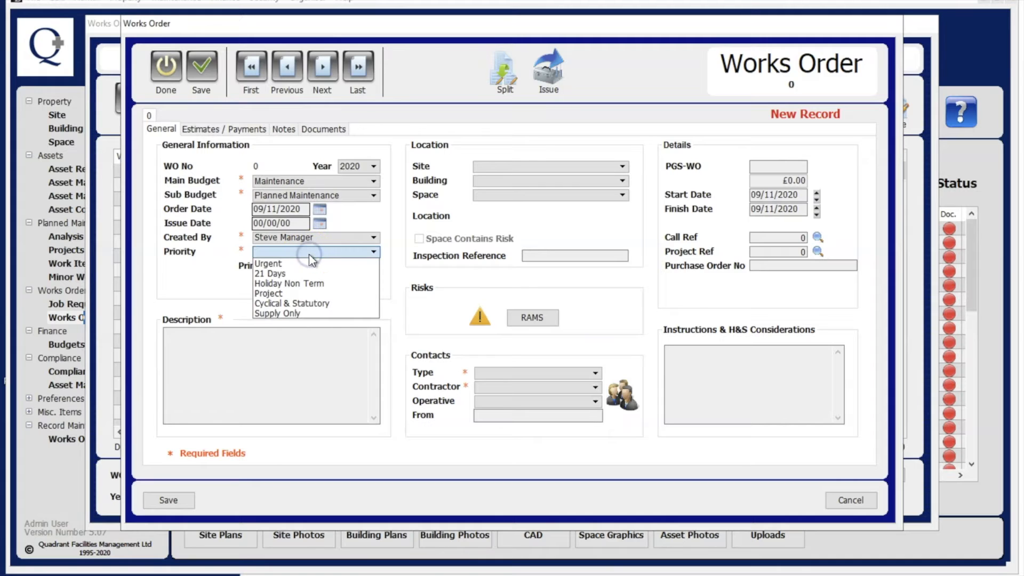
click(302, 274)
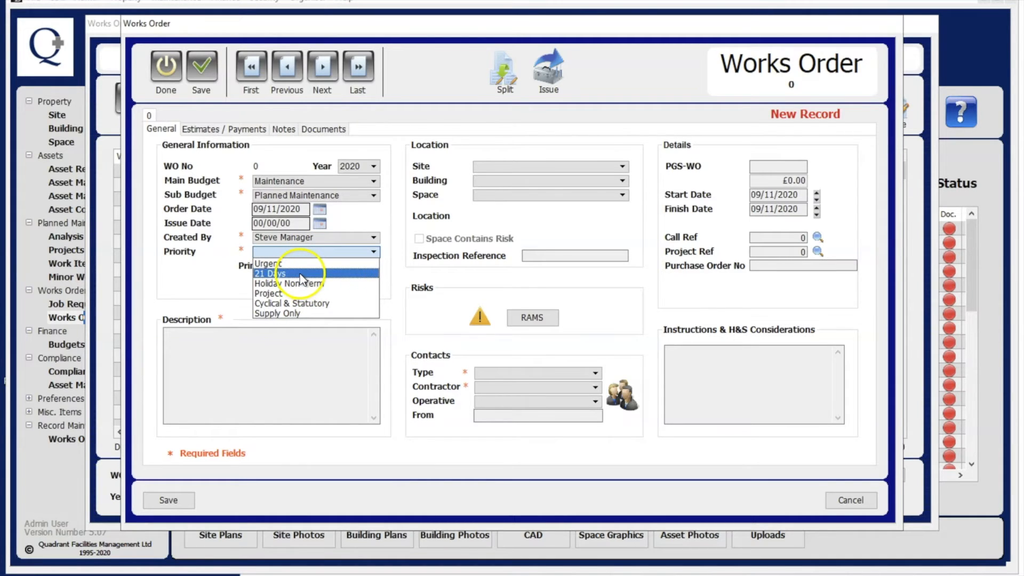
- Enter "Order a new table for the room" as the works order's description
click(264, 348)
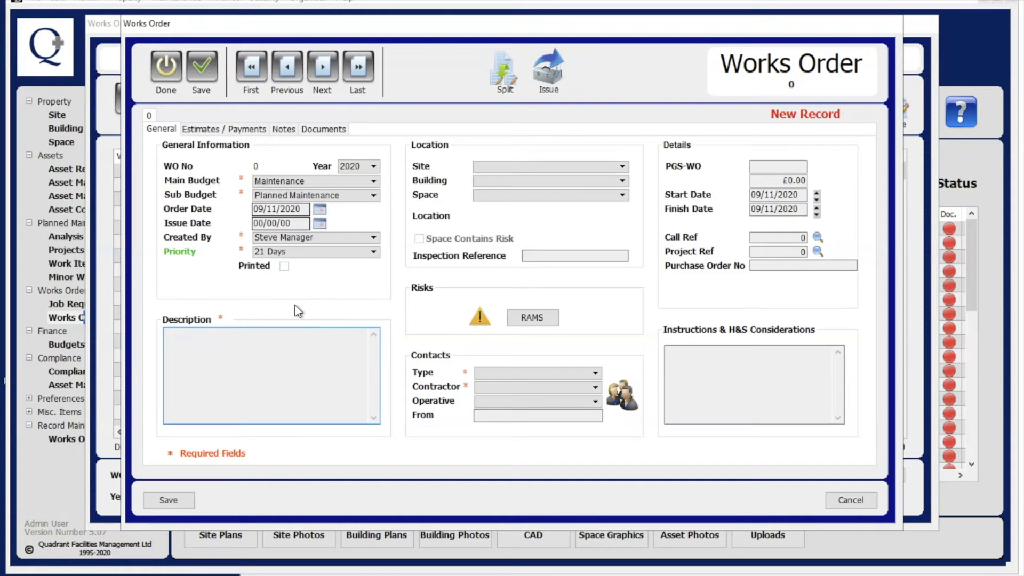
click(276, 383)
text(Order a new table for the room)
click(301, 343)
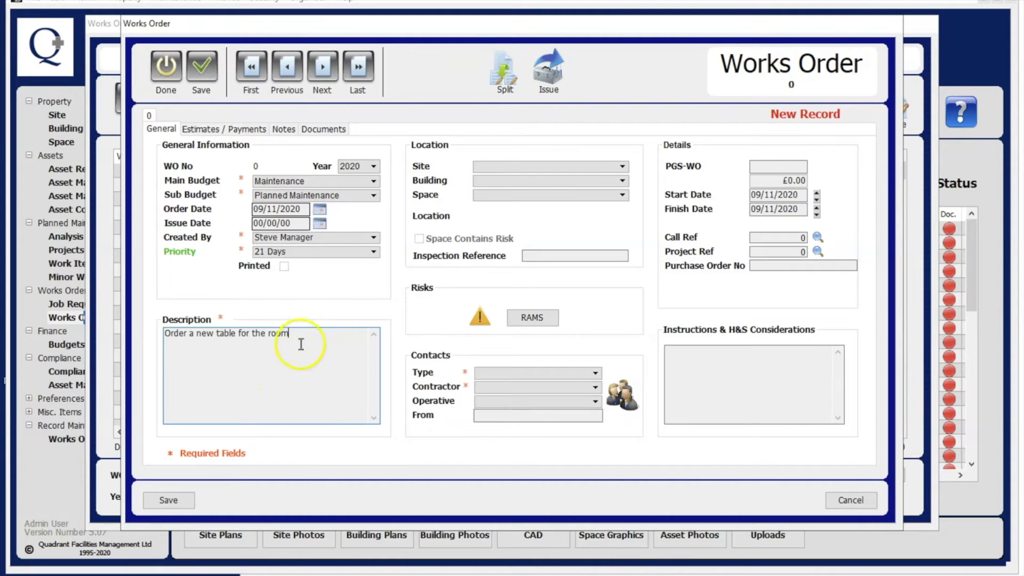
click(324, 308)
- Set the location to Main Site, building A Block, space A001 - A0 Classroom
click(477, 167)
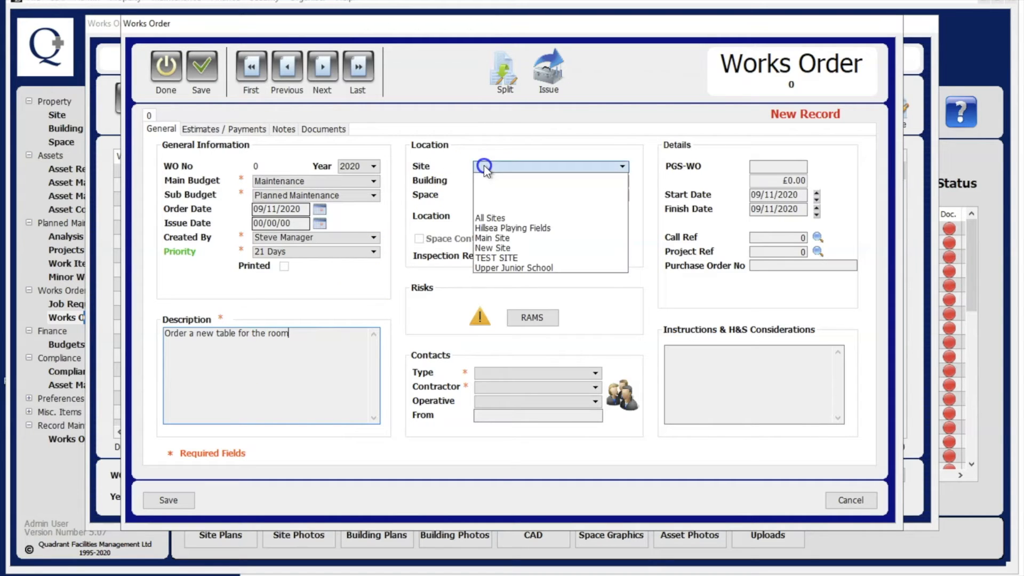
click(505, 238)
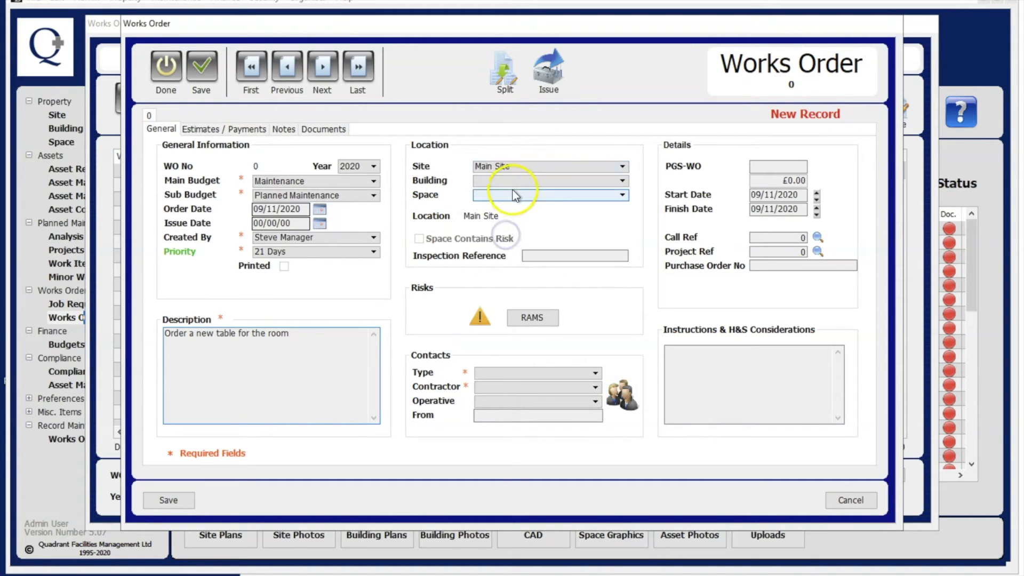
click(511, 180)
click(505, 223)
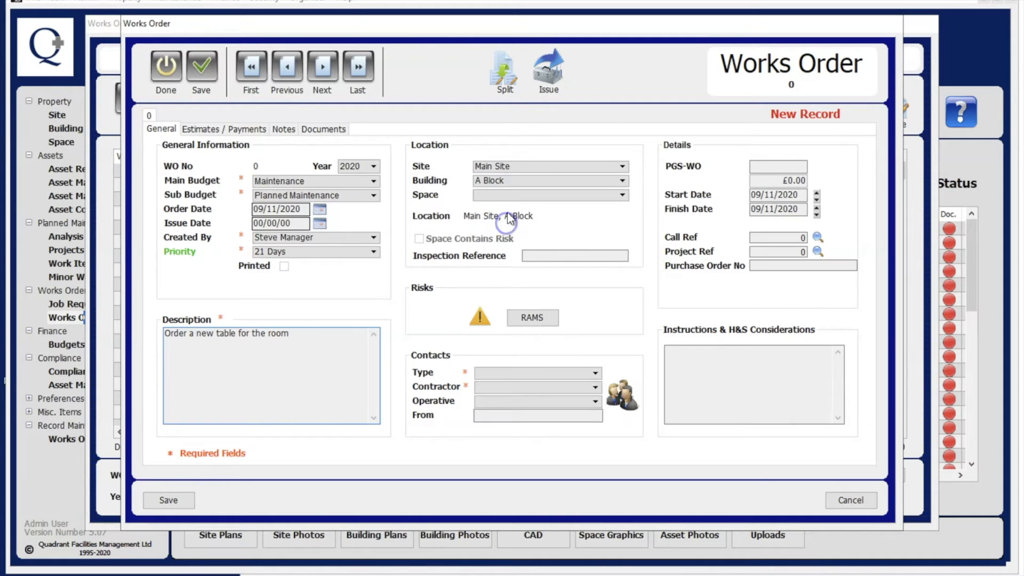
click(510, 195)
click(524, 207)
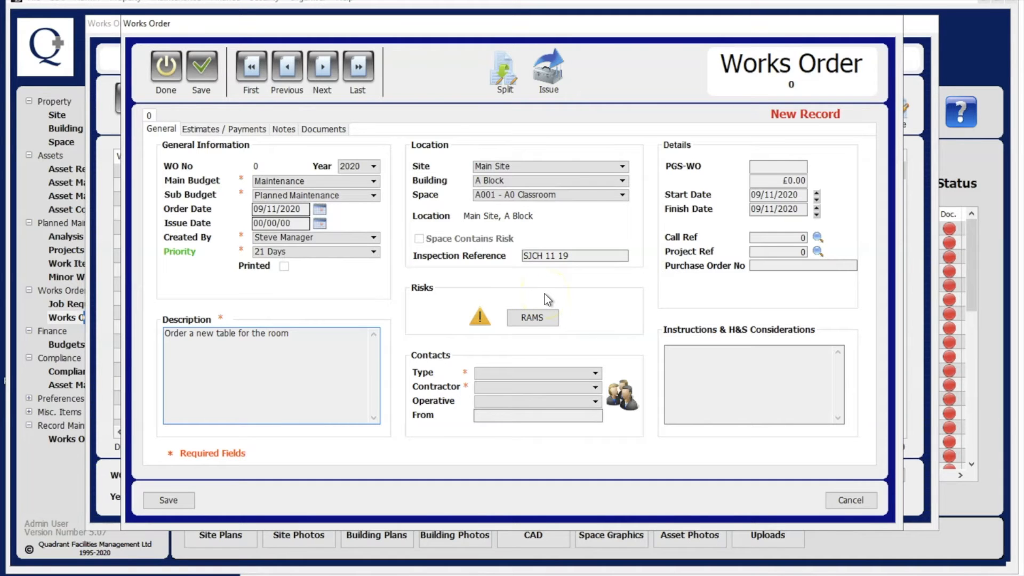
- Look at the selectable risks for the works order and close the list without selecting any
click(537, 314)
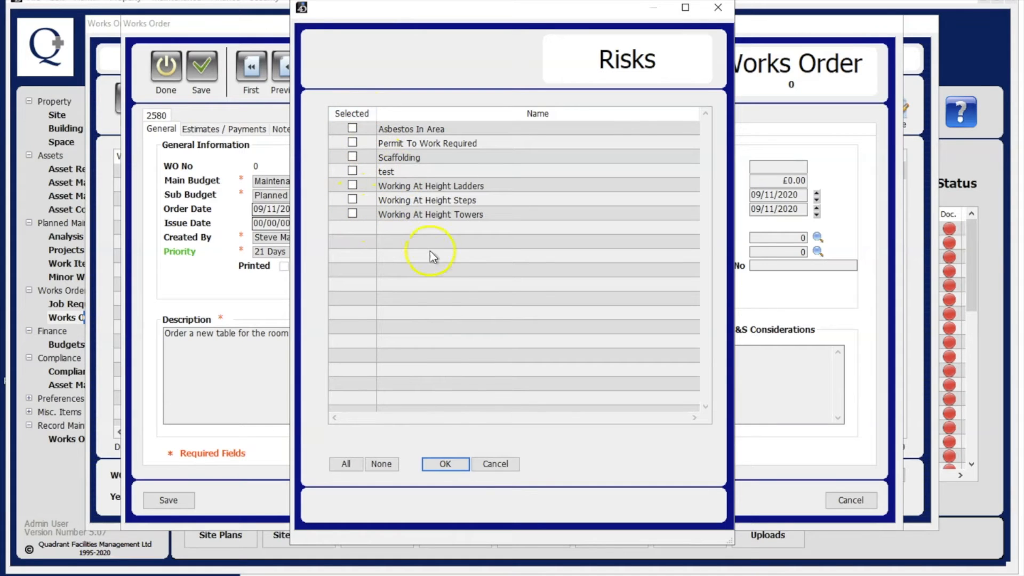
click(479, 462)
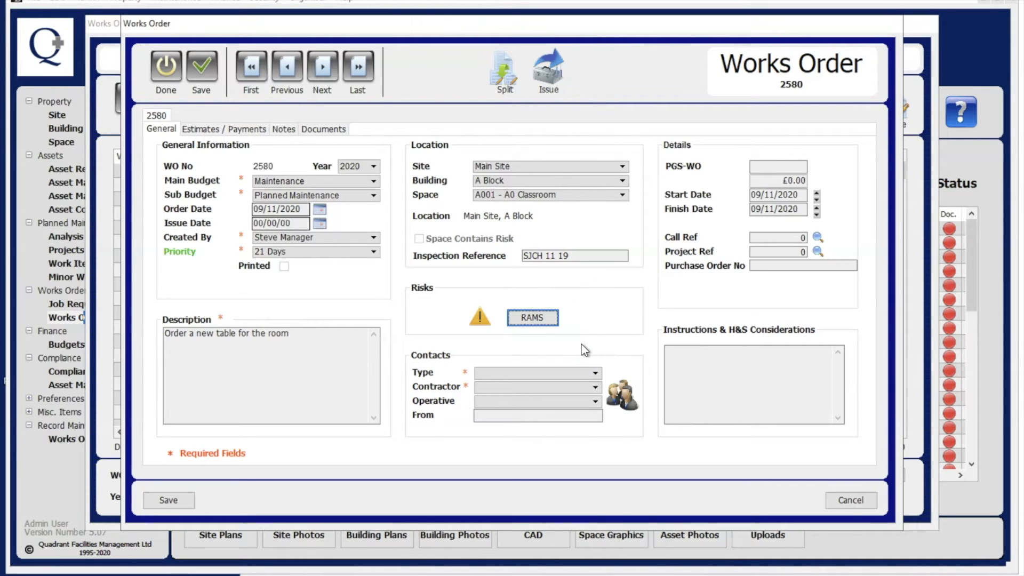
- Set the contact type to PGS and the contractor to Maintenance Dept., and assign the department's named operative
click(569, 369)
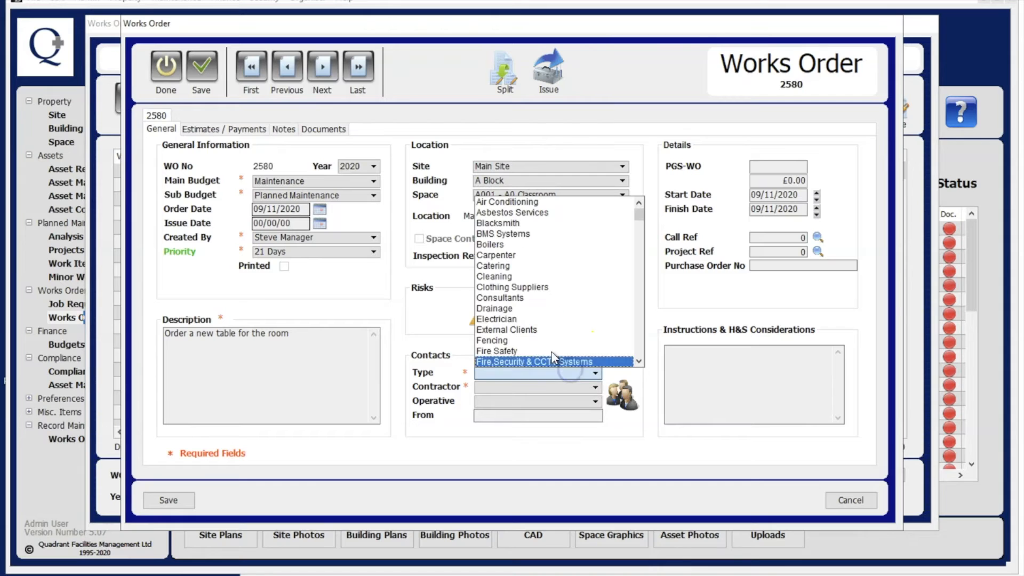
scroll(532, 315, down, 6)
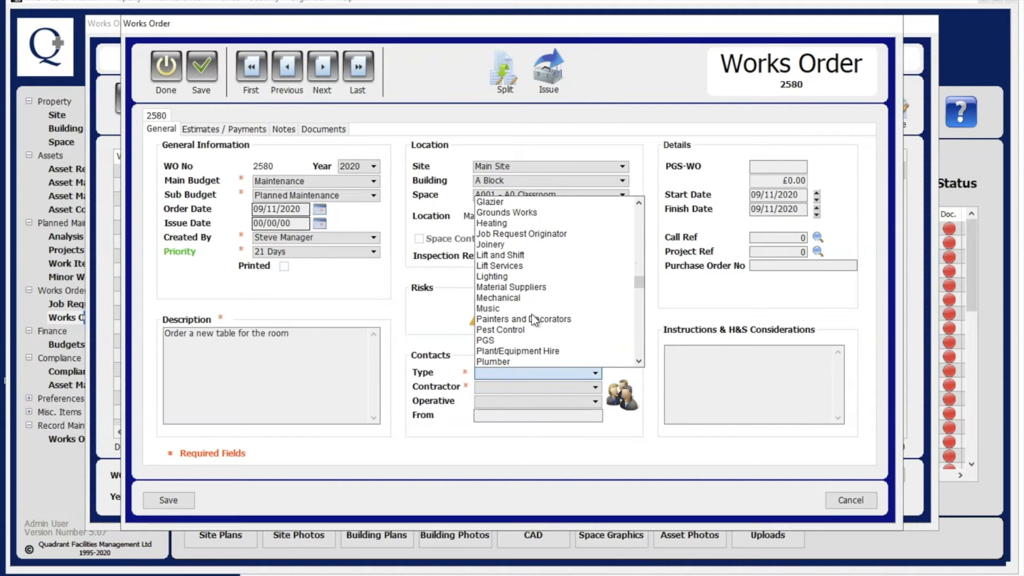
click(493, 340)
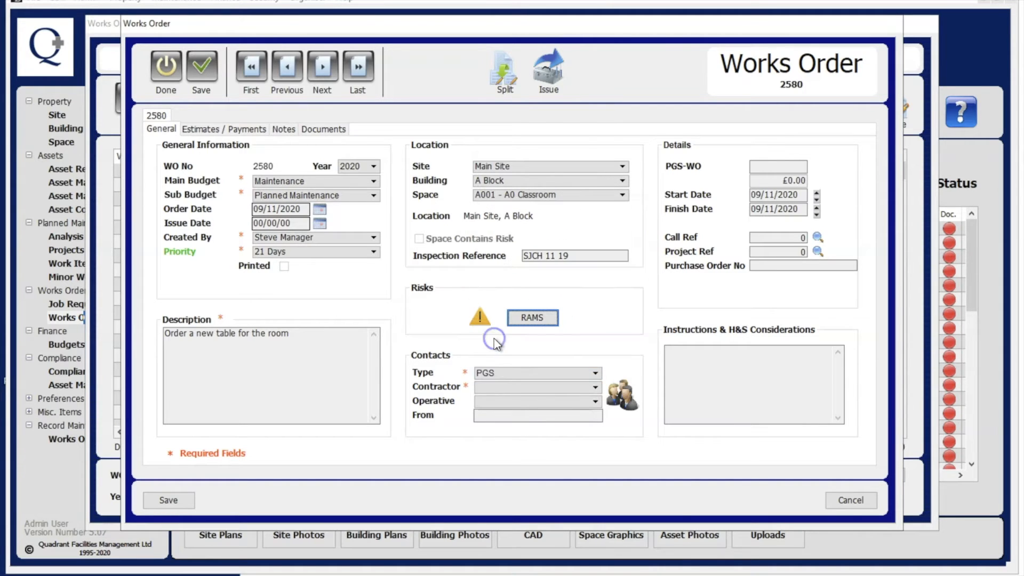
click(492, 389)
click(512, 431)
click(501, 401)
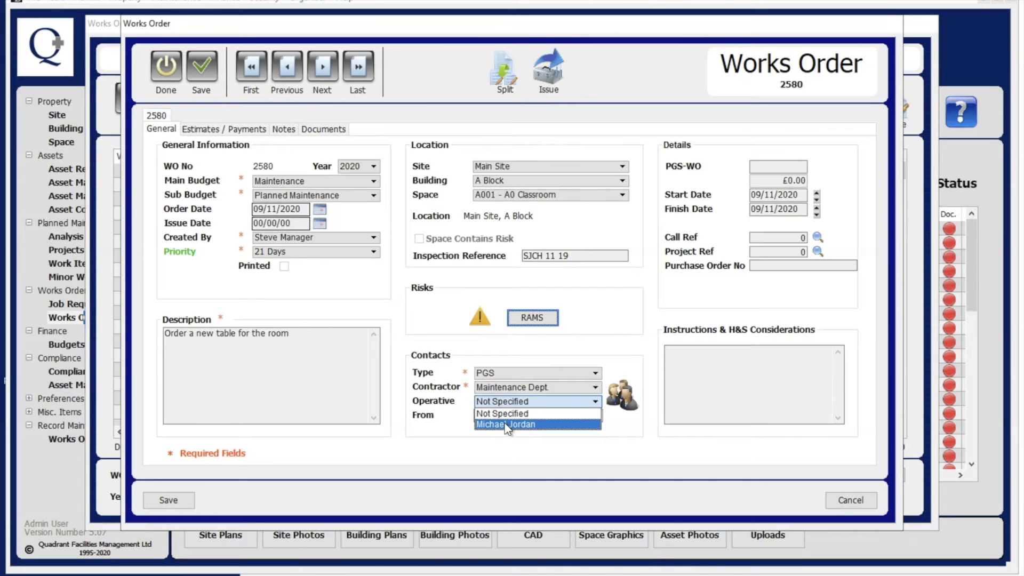
click(507, 424)
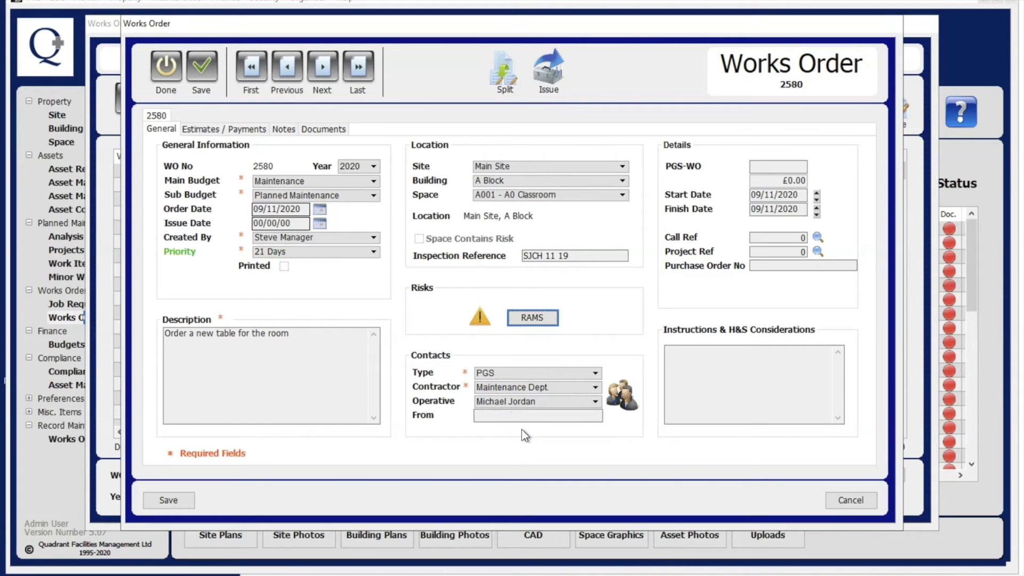
- Enter the manager's name as the sender in the From field and save the works order
click(512, 415)
text(Steve manager)
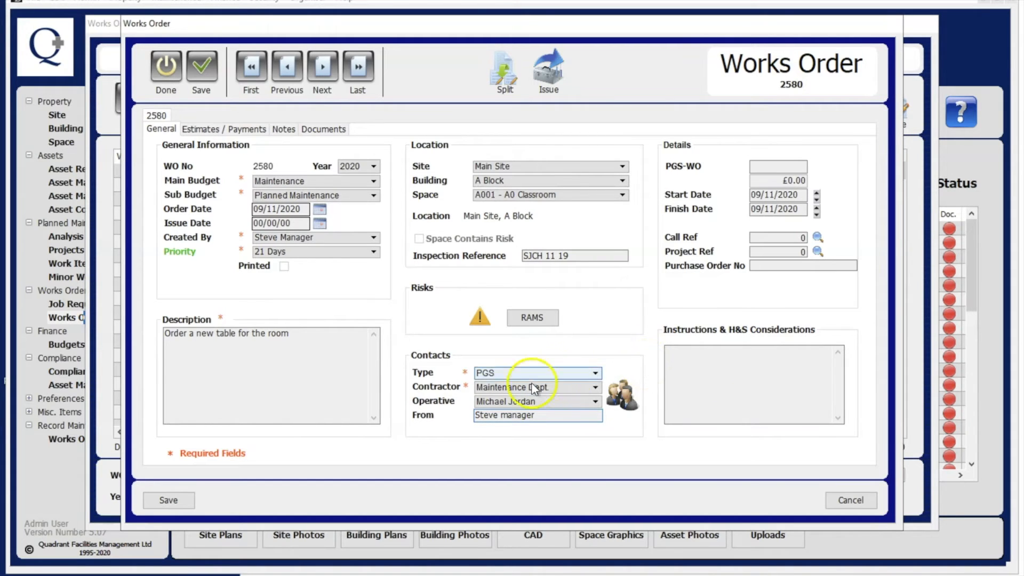
click(162, 501)
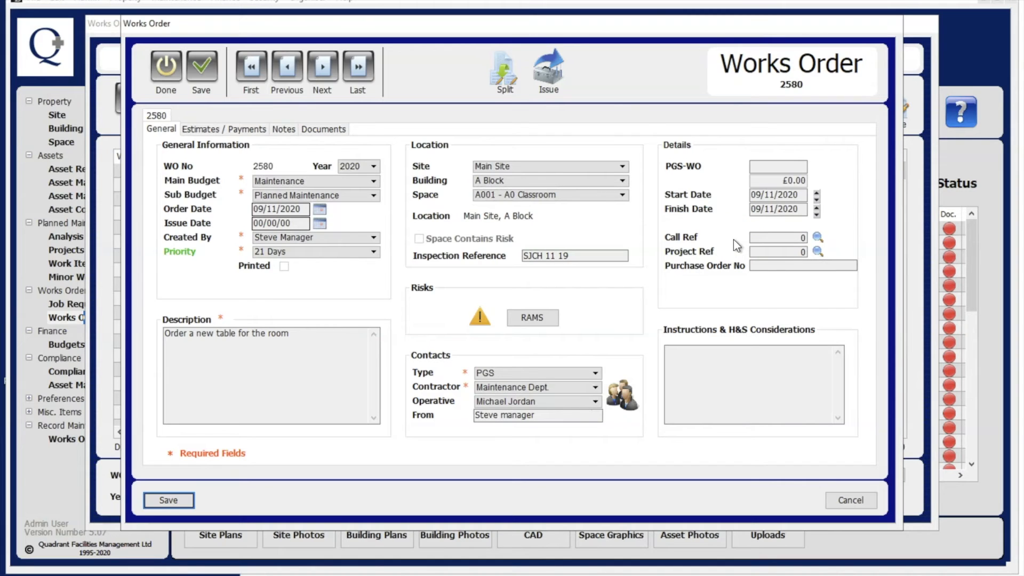
click(764, 267)
- Add an item to the works order's estimates and name it "Boardroom table"
click(218, 128)
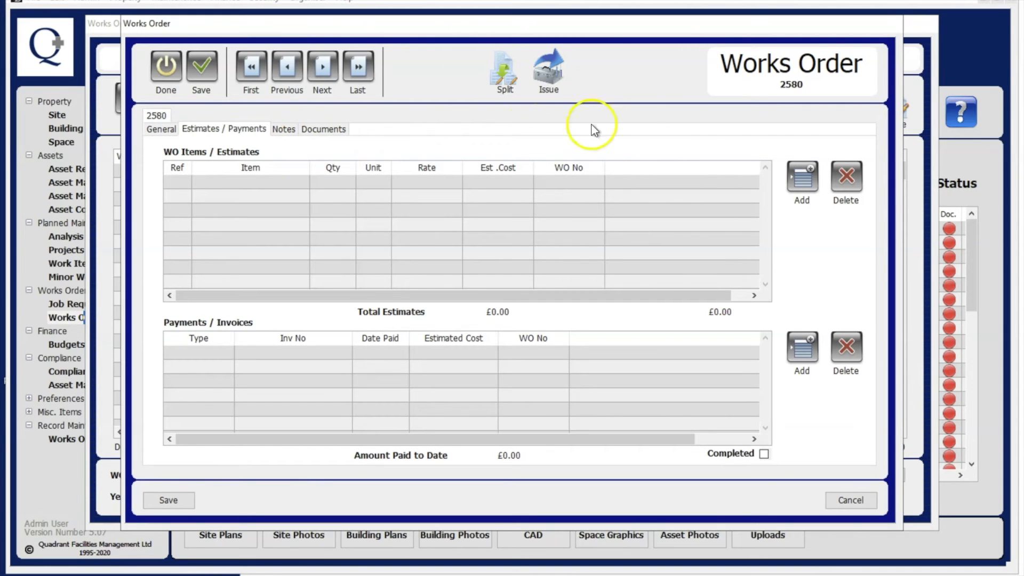
click(801, 183)
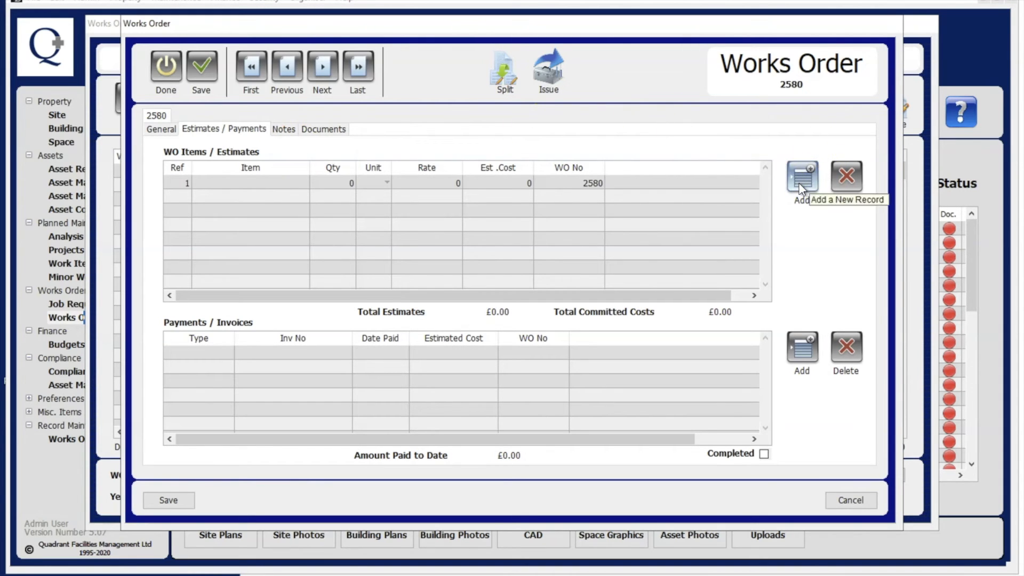
double_click(241, 181)
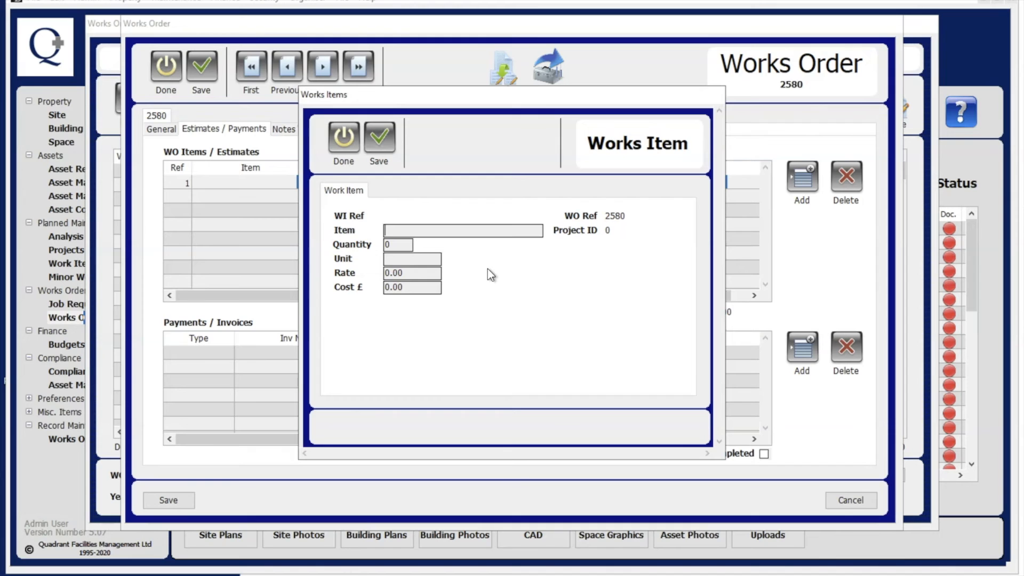
click(433, 230)
text(Boardroom Table)
- Set the boardroom table item's quantity to 1 and its unit to Each
click(401, 244)
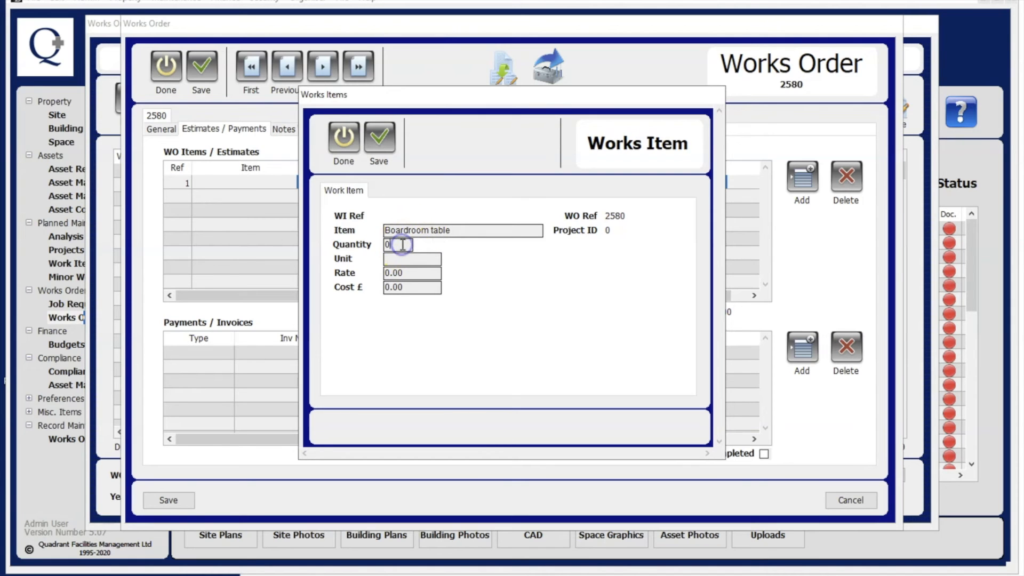
key(BackSpace)
text(1)
double_click(419, 259)
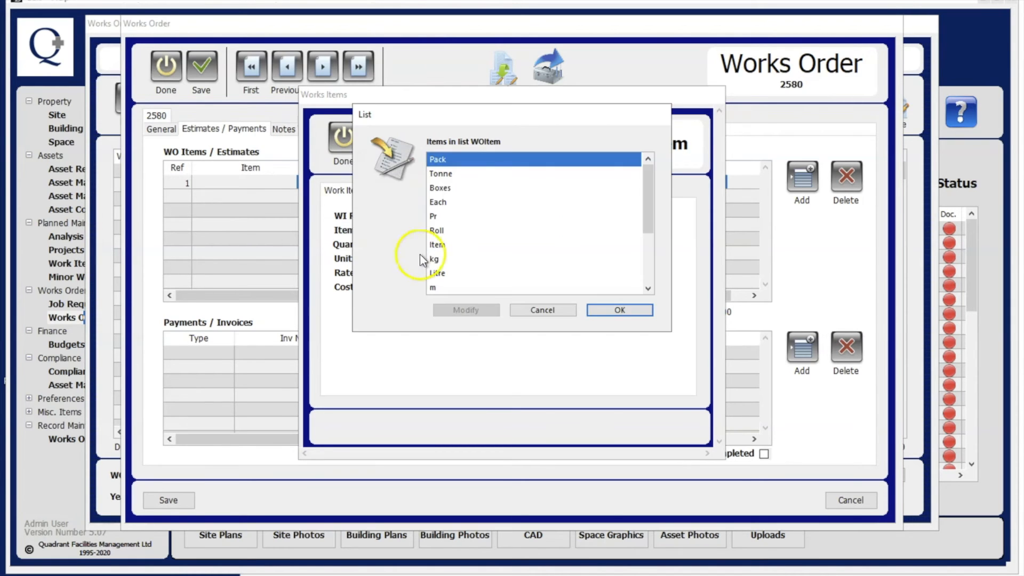
click(454, 201)
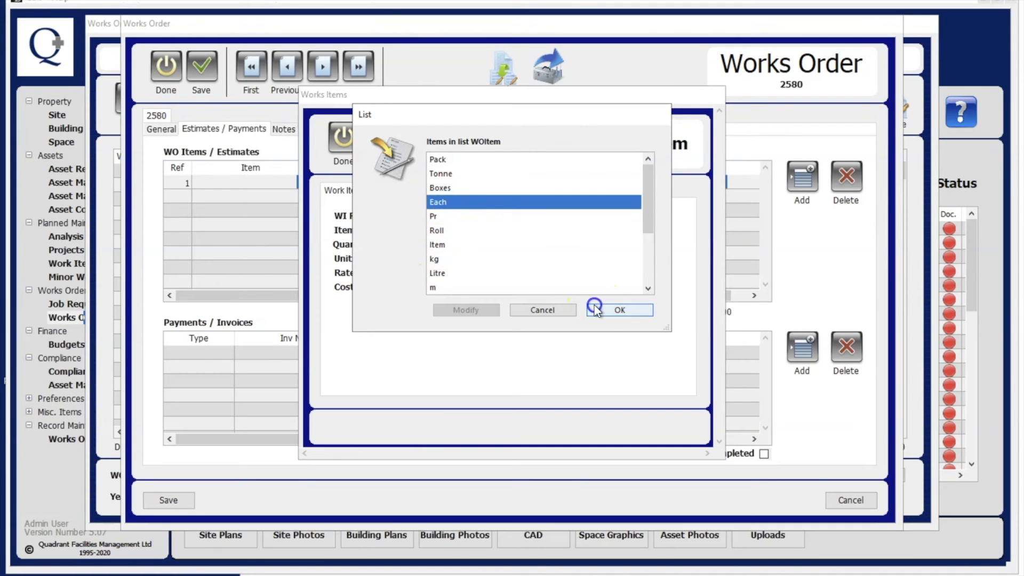
click(595, 309)
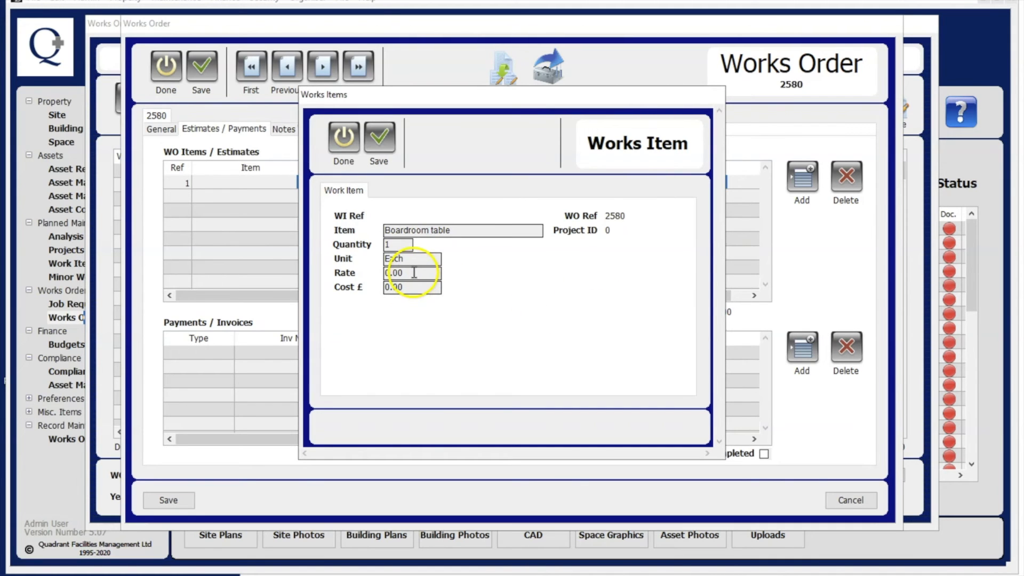
- Set the boardroom table item's rate to 500 and save the works item
key(BackSpace)
key(BackSpace)
key(BackSpace)
key(BackSpace)
text(500)
key(Tab)
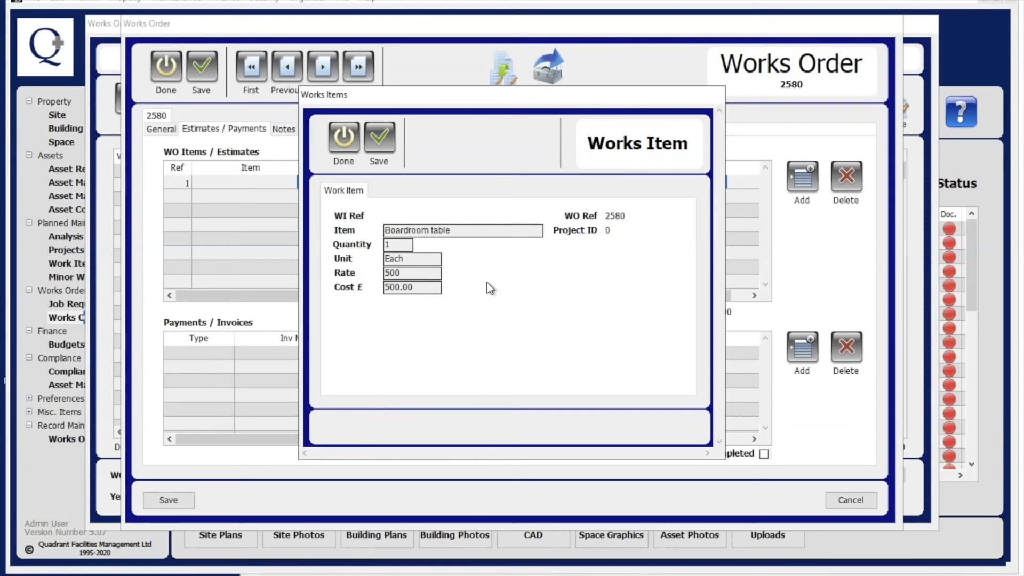
click(392, 141)
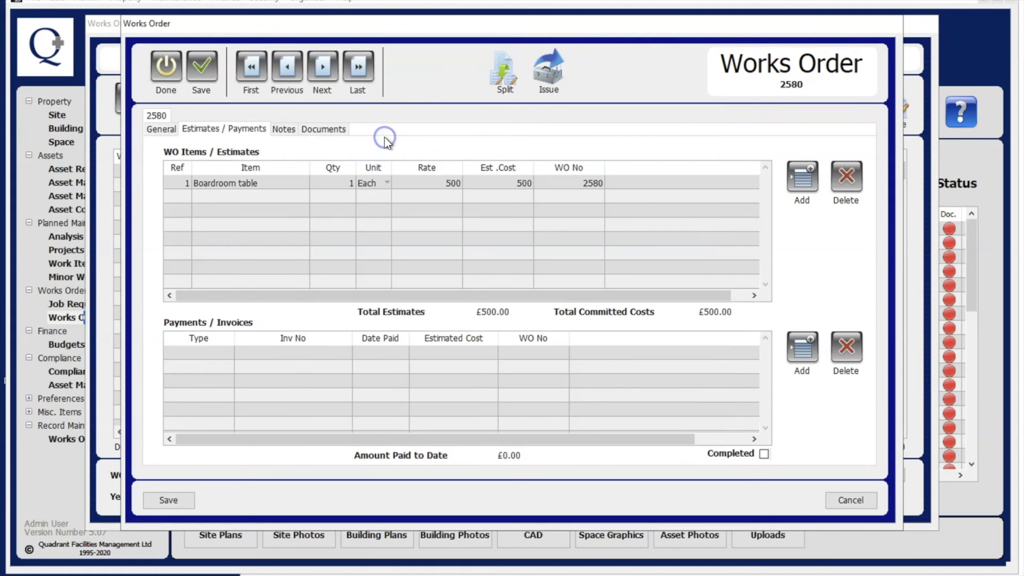
- Open the boardroom table estimate item to review its details and close it without changes
click(264, 216)
double_click(274, 187)
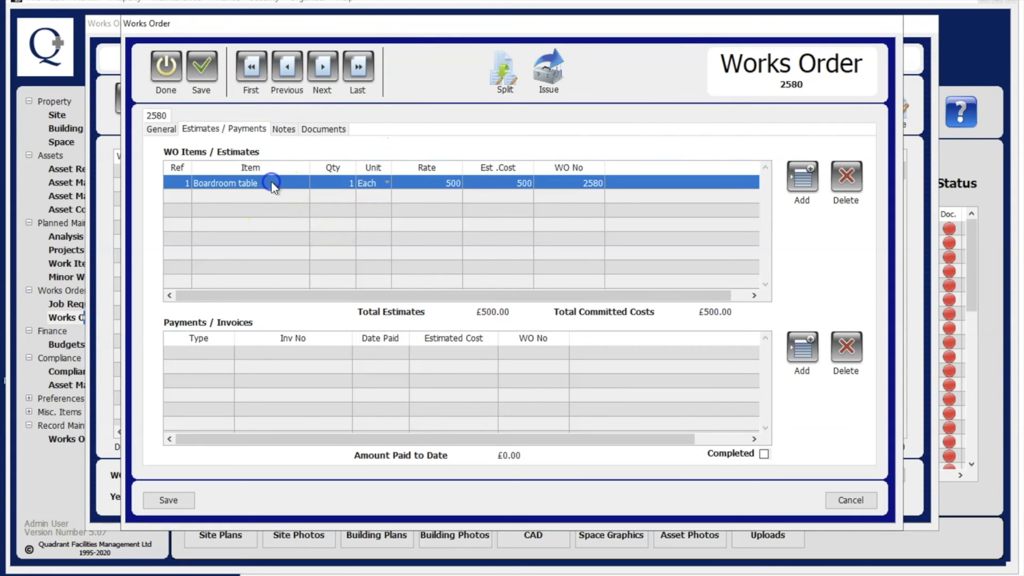
click(344, 140)
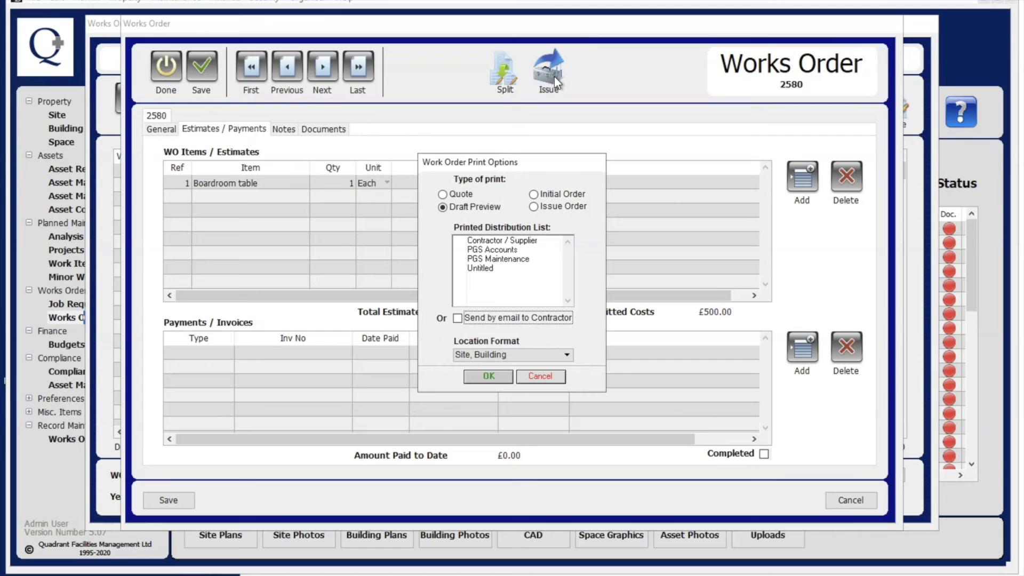
- Choose Issue Order as the print type with PGS Maintenance on the printed distribution list, accept the options and close the print setup
click(534, 207)
click(487, 259)
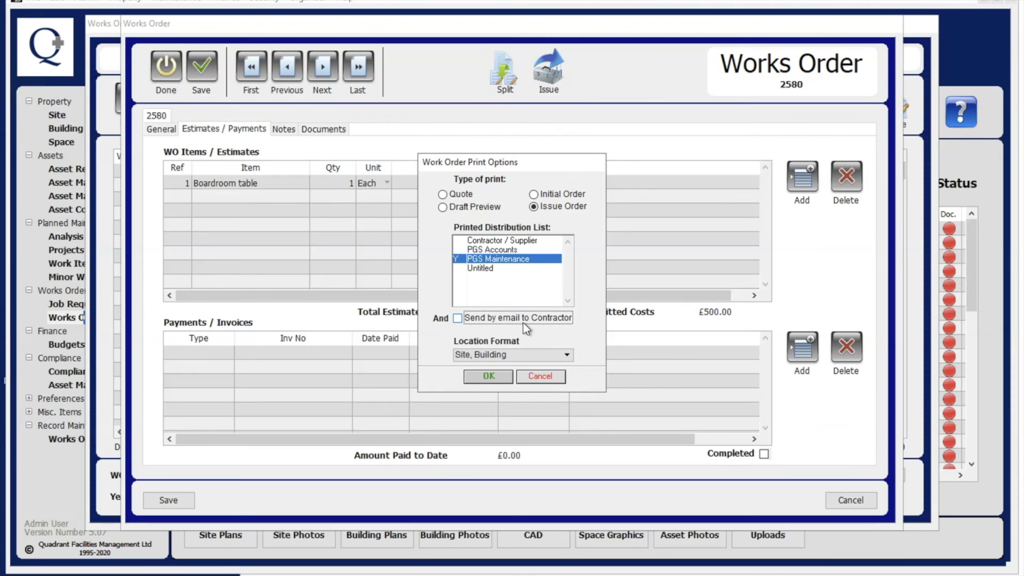
click(490, 377)
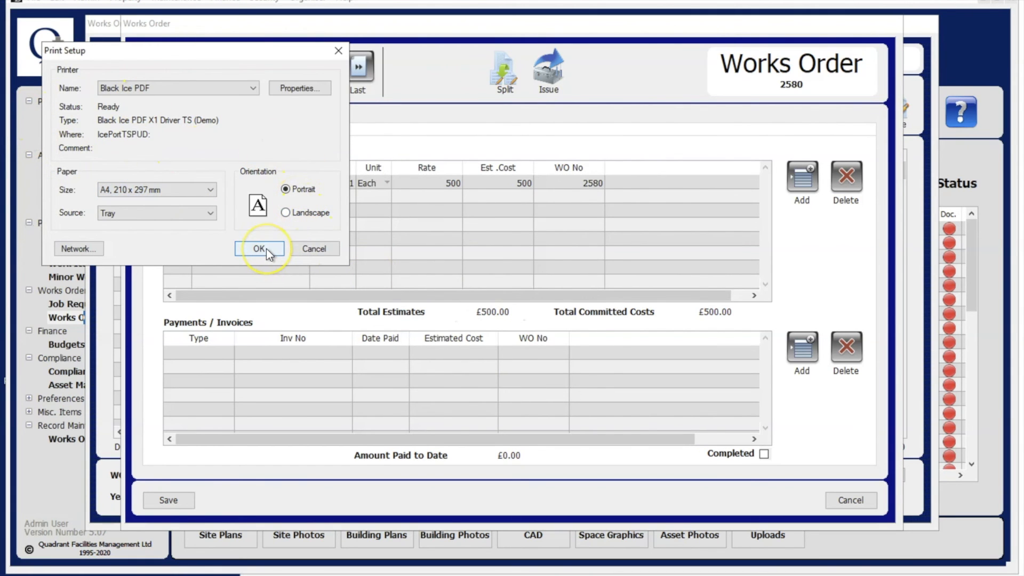
click(299, 247)
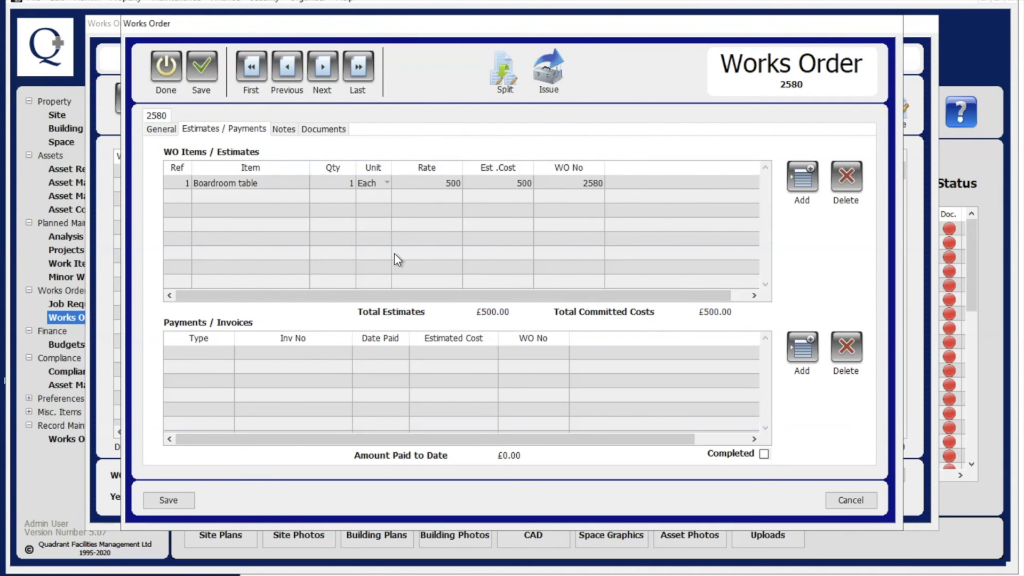
- Add a payment to the works order with type First and invoice number 1234
click(770, 331)
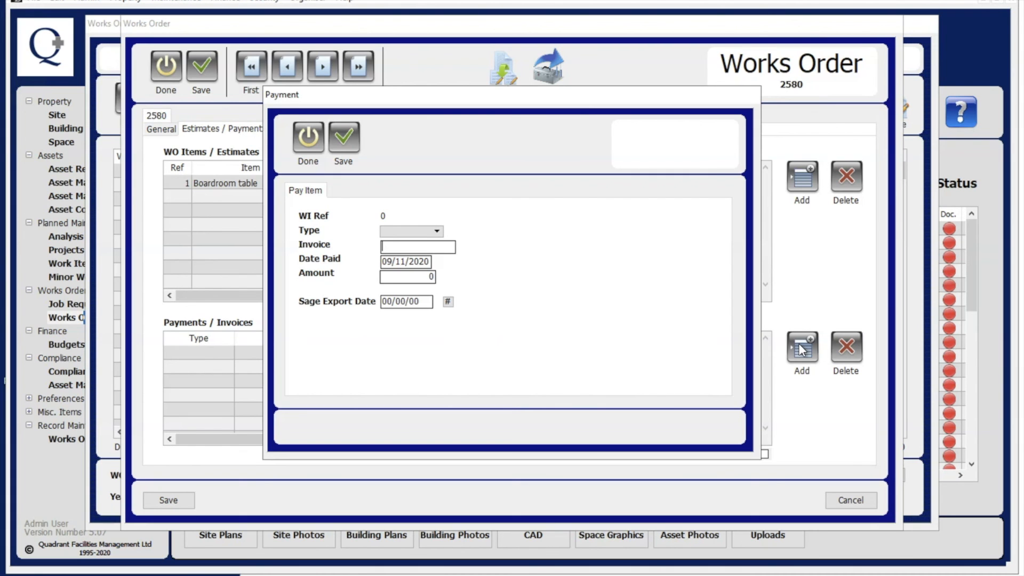
click(436, 231)
click(417, 243)
click(408, 245)
text(1234)
- Set the payment amount to 500 and save both the payment and the works order
click(421, 276)
text(500)
click(426, 302)
click(358, 148)
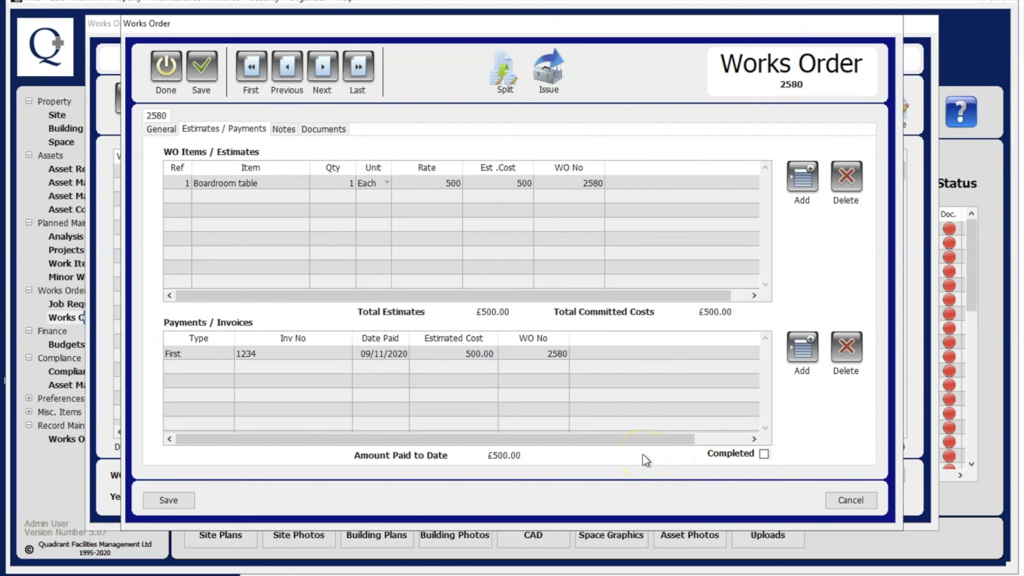
click(169, 500)
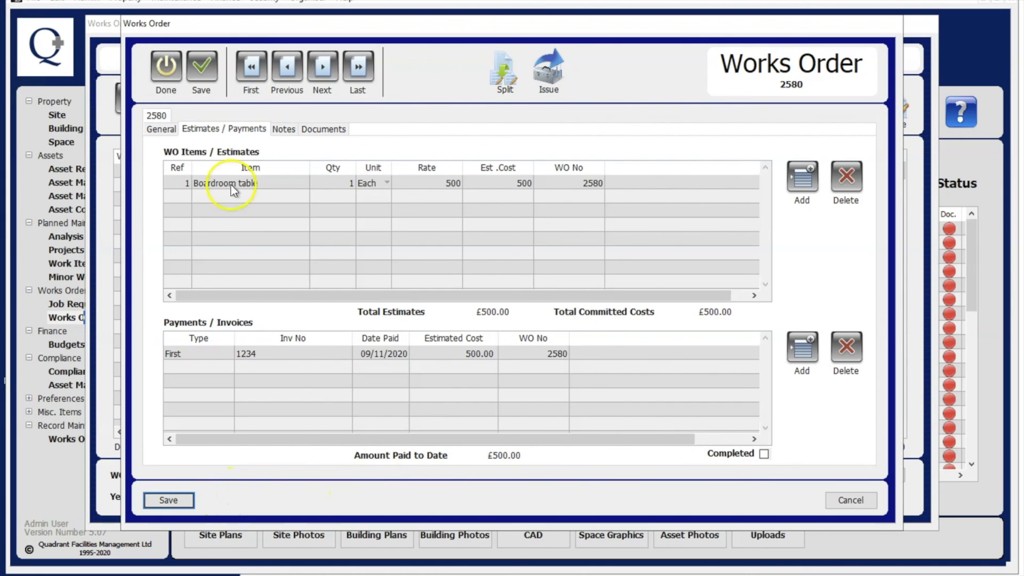
click(201, 72)
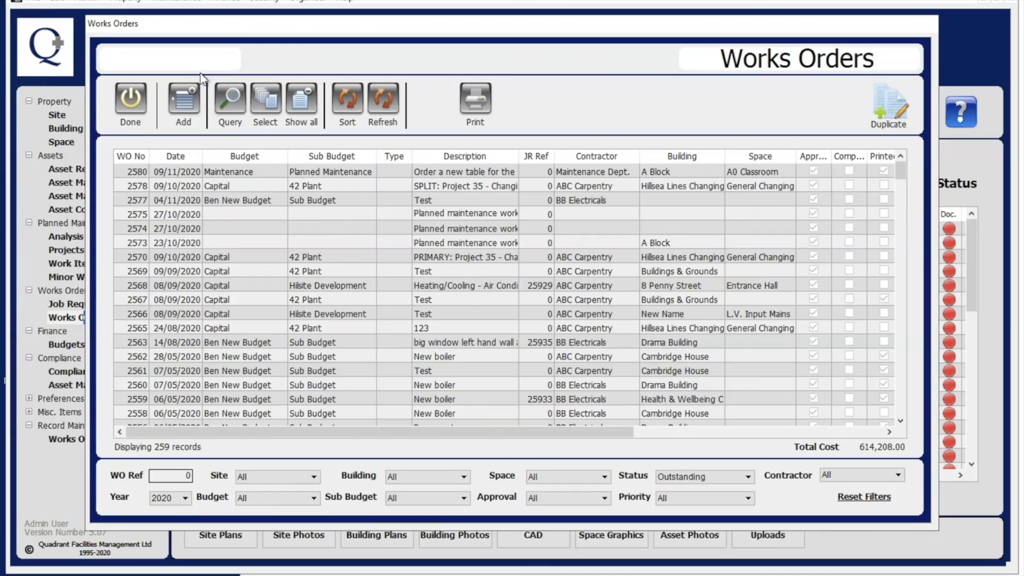